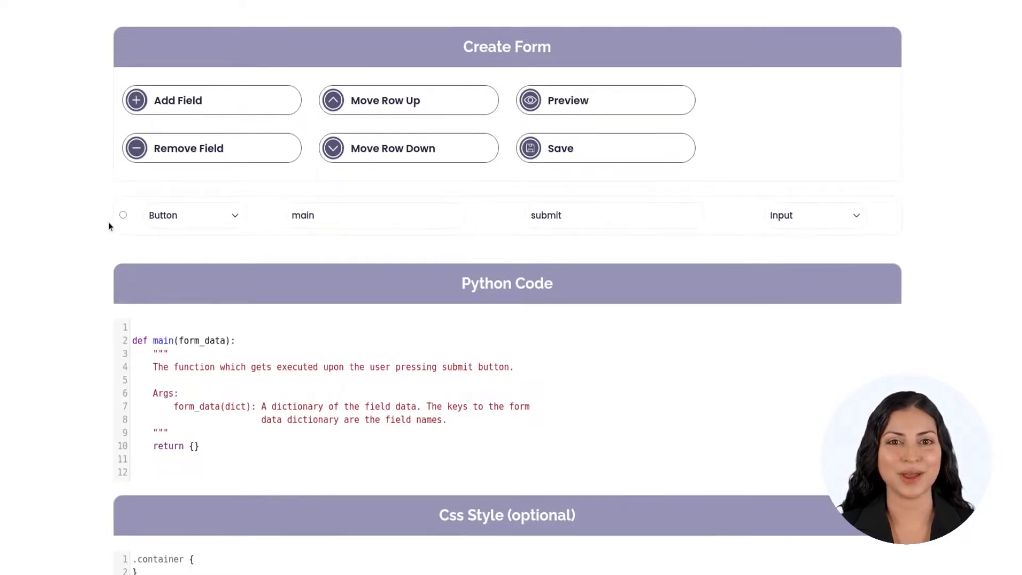
# Add an HTML field above the main button row and name its variable a_variable_name_here
pyautogui.click(123, 215)
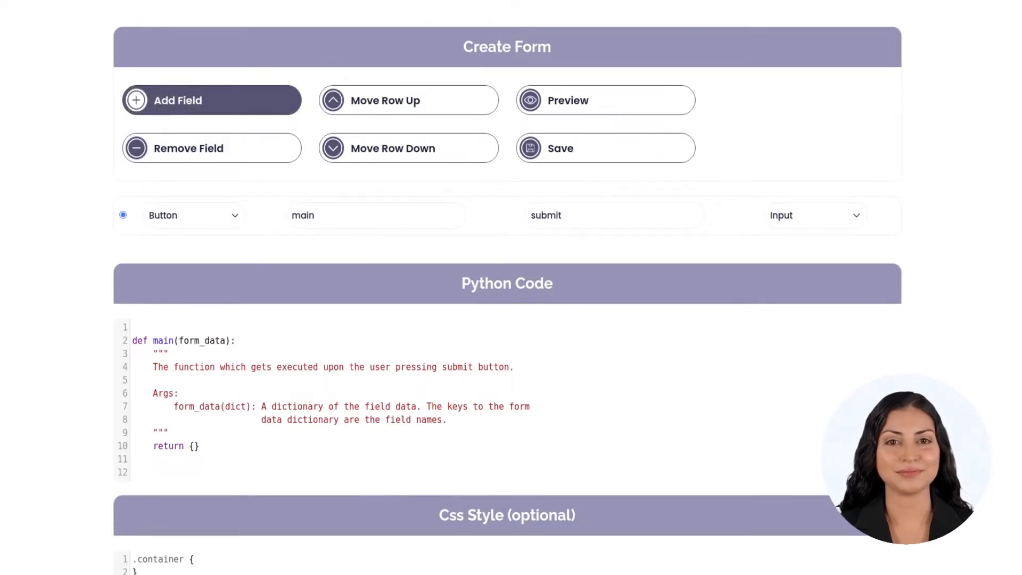
pyautogui.click(164, 107)
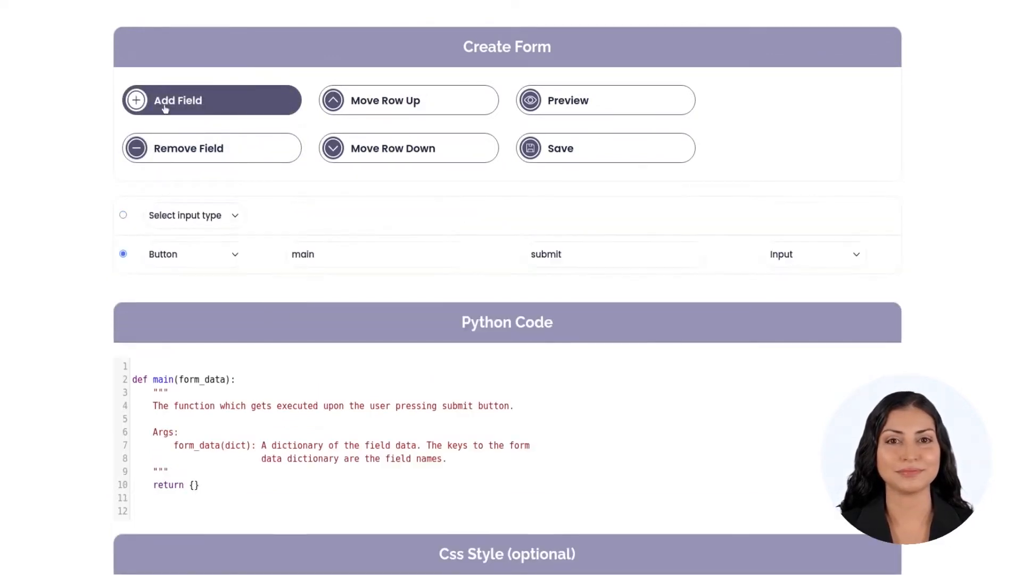
pyautogui.click(203, 216)
pyautogui.click(185, 270)
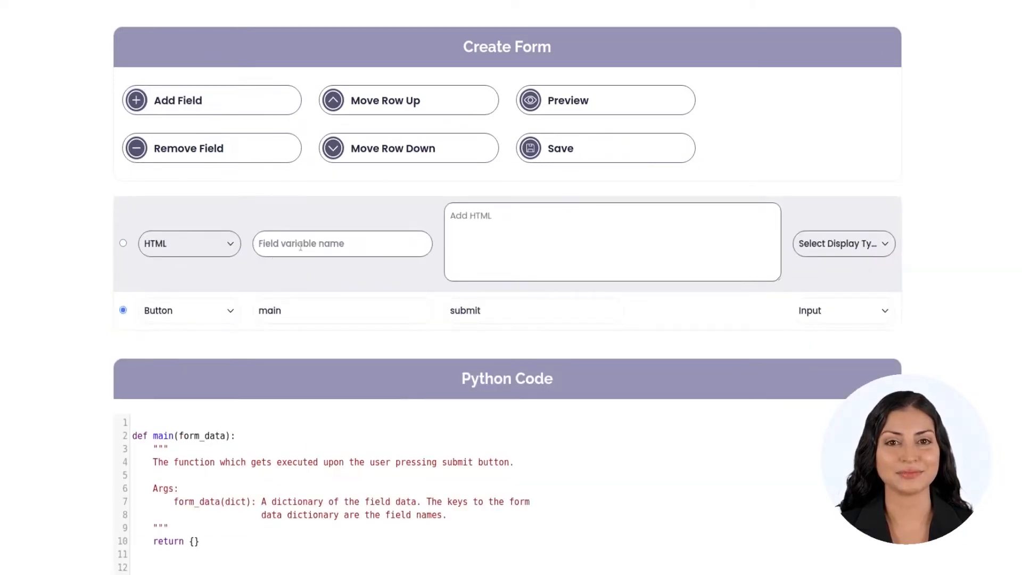
pyautogui.write('a')
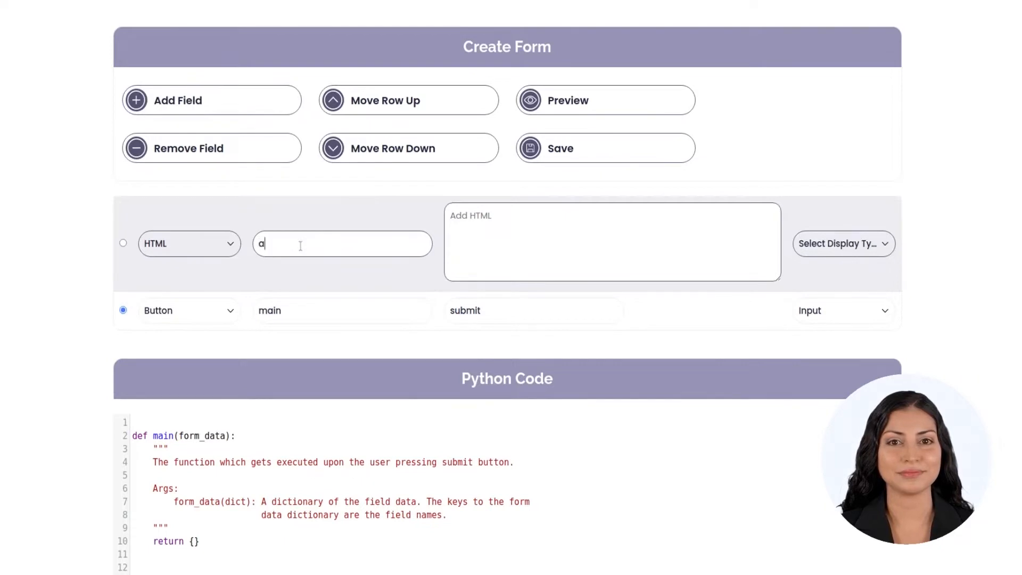
pyautogui.write('_variable_name_here')
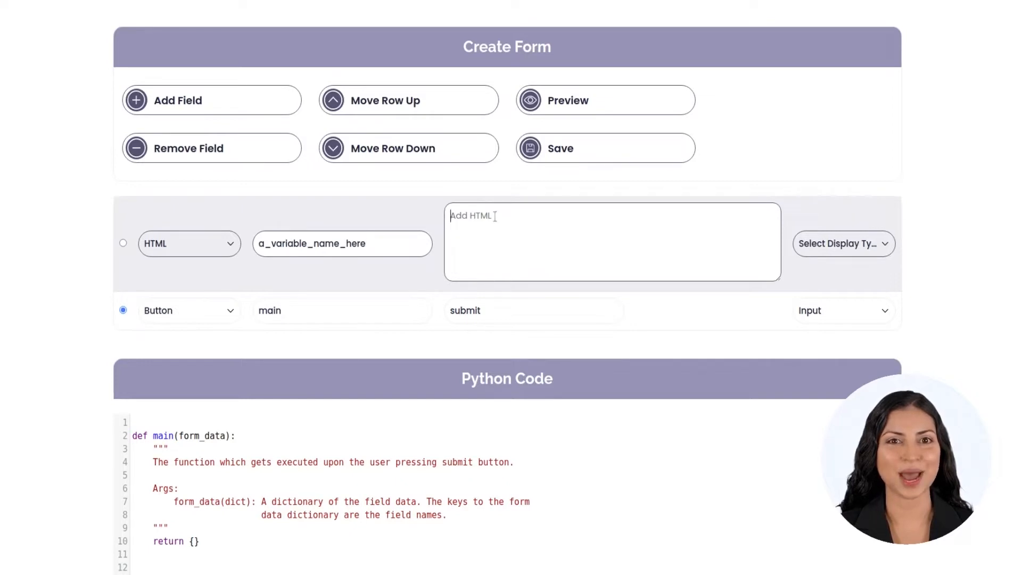
# Give the HTML field an h1 "Hi", an h2 "Hello 2" and a paragraph "Some paragraph text", with display type Input
pyautogui.write('<h1> Hi </h1> <h2> Hello 2 </h2> <p>Some paragraph text </p>')
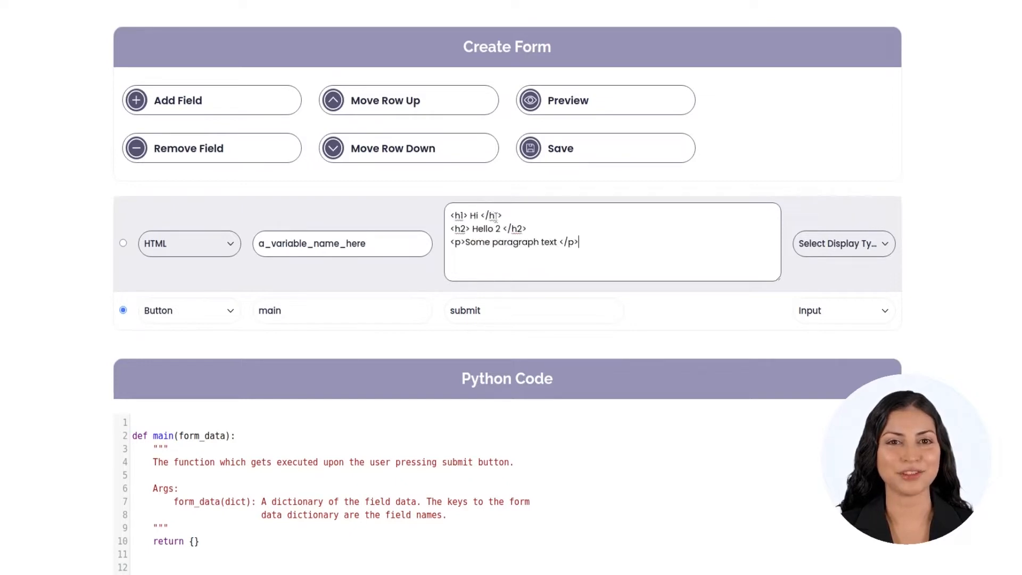
pyautogui.moveTo(558, 243); pyautogui.dragTo(454, 243)
pyautogui.click(536, 247)
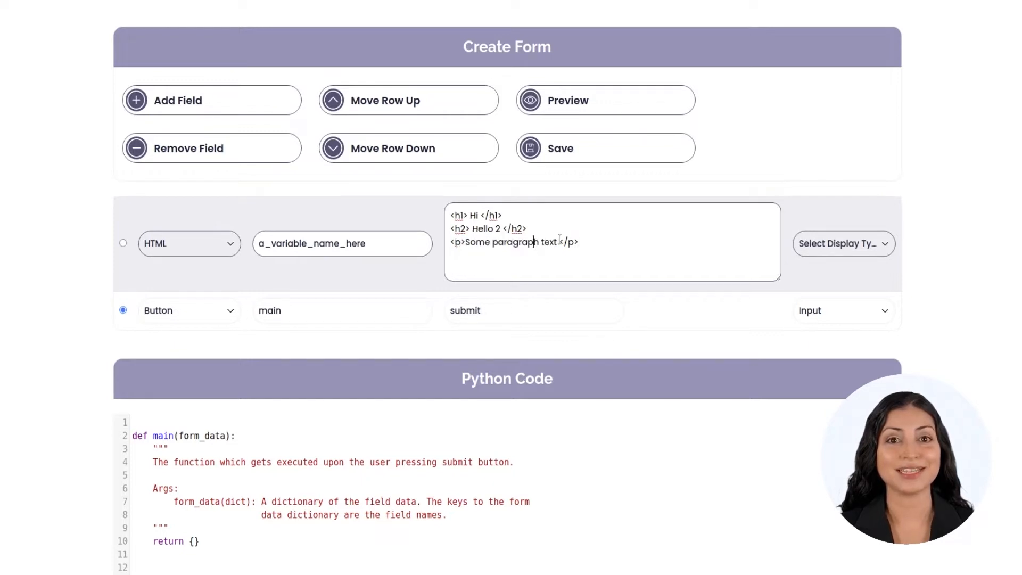
pyautogui.click(825, 246)
pyautogui.click(818, 288)
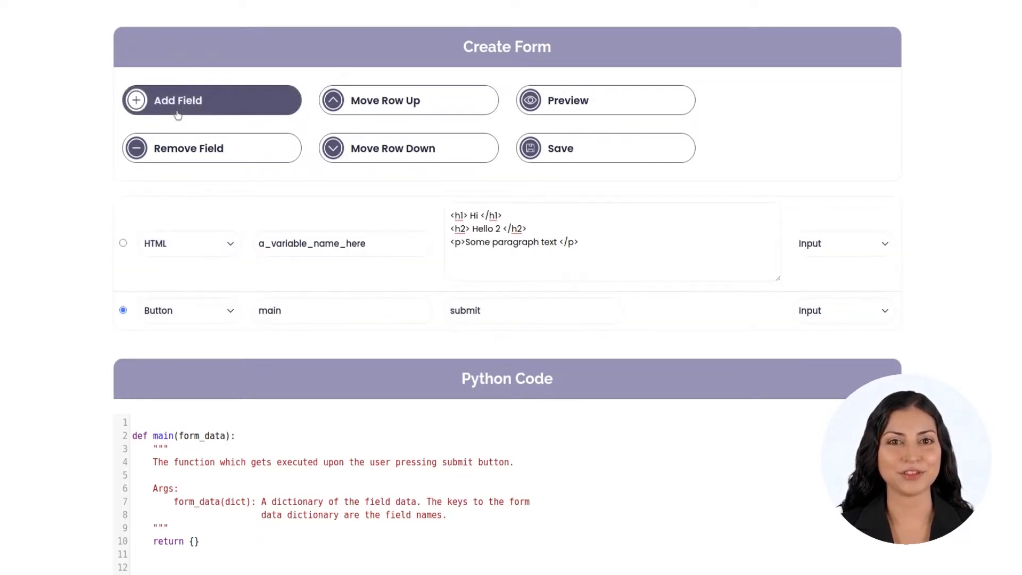
# Add a Text Field between the HTML and button rows and name its variable another_name
pyautogui.click(178, 114)
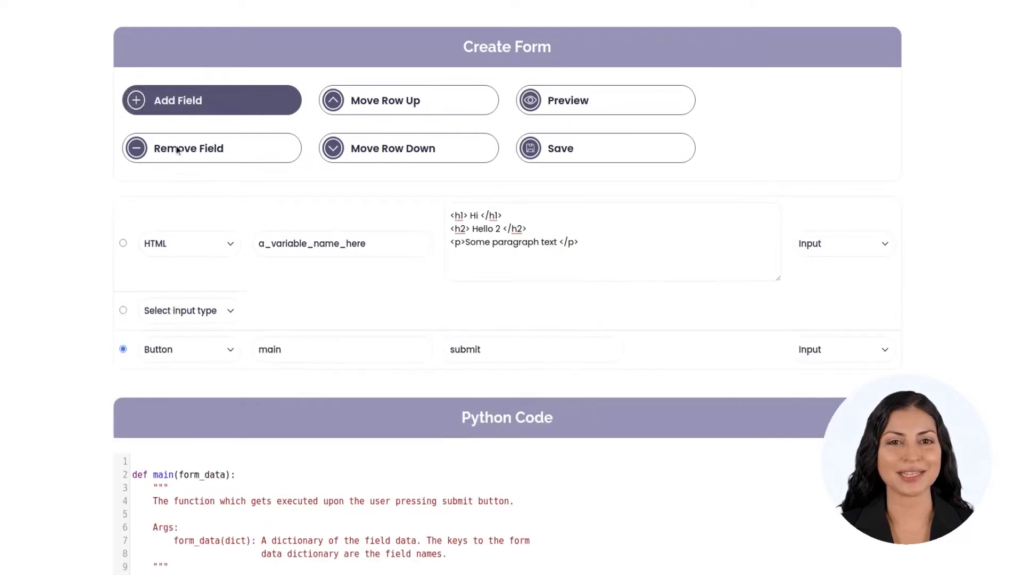
pyautogui.click(214, 311)
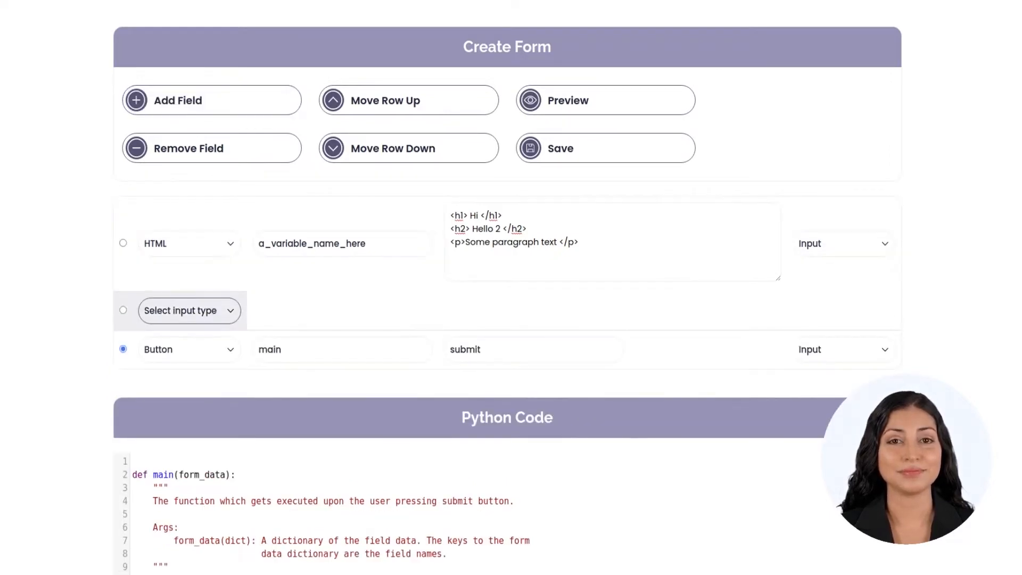
pyautogui.click(197, 349)
pyautogui.click(321, 313)
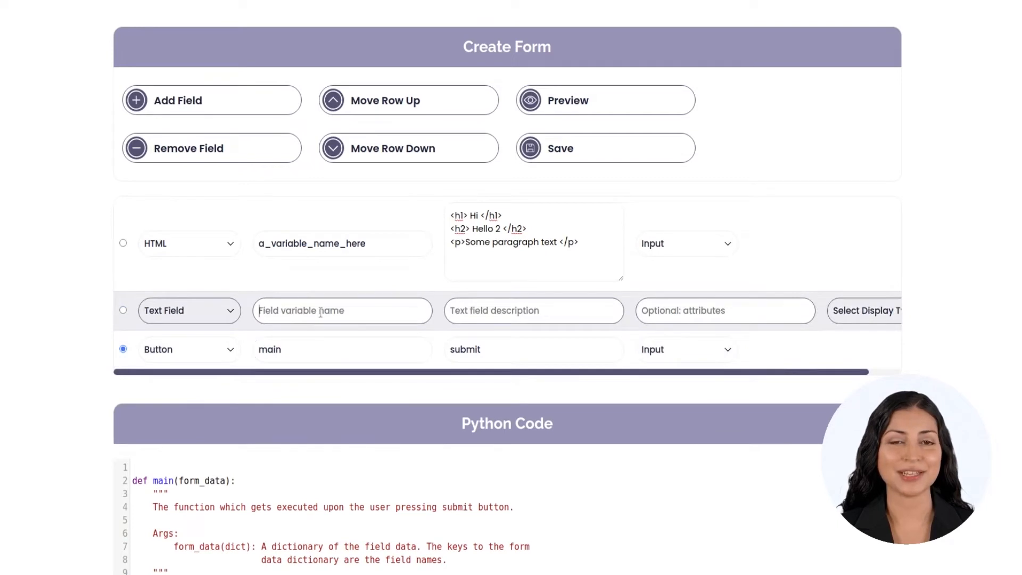
pyautogui.write('another_name')
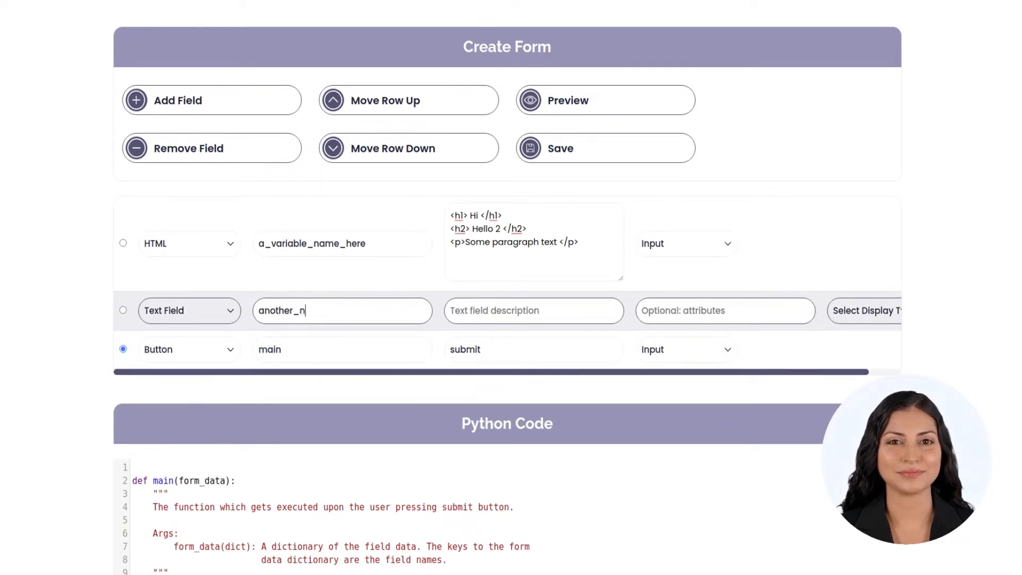
pyautogui.click(545, 302)
pyautogui.write('Some de')
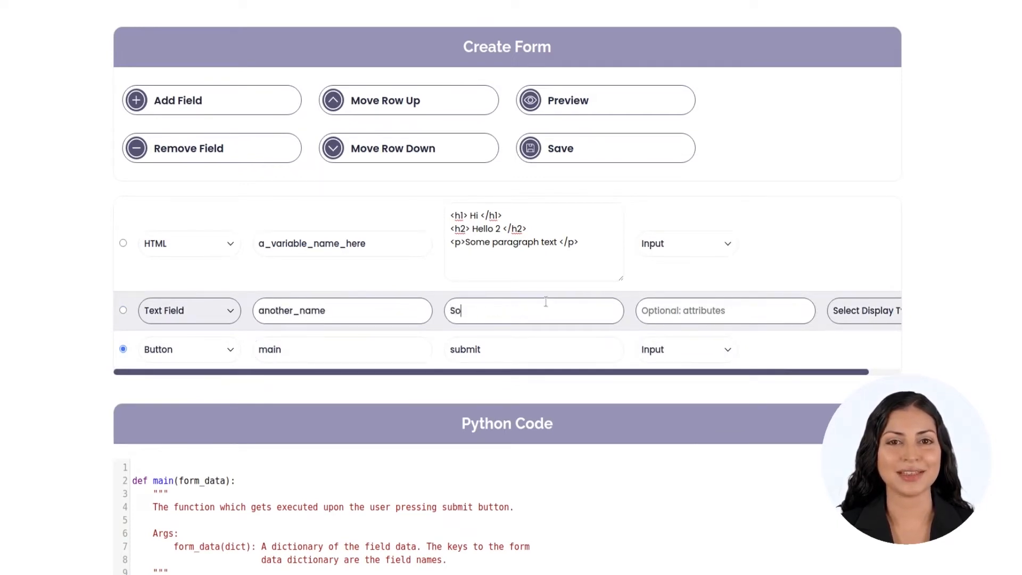
pyautogui.press('BackSpace')
pyautogui.press('BackSpace')
pyautogui.press('BackSpace')
pyautogui.press('BackSpace')
pyautogui.press('BackSpace')
pyautogui.press('BackSpace')
pyautogui.press('BackSpace')
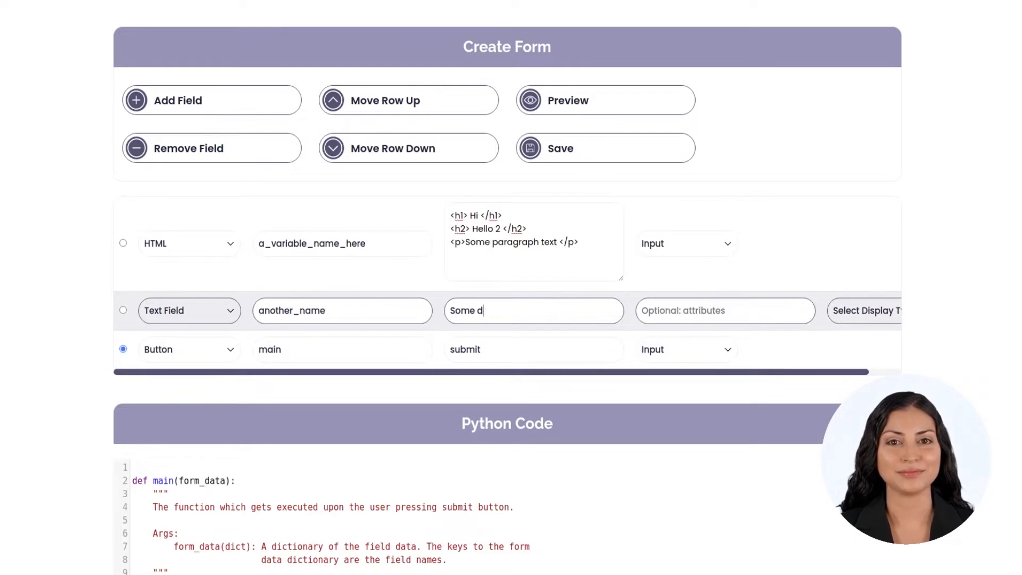
# Describe the another_name text field as "An interesting description" and set its display type to Input
pyautogui.write('An')
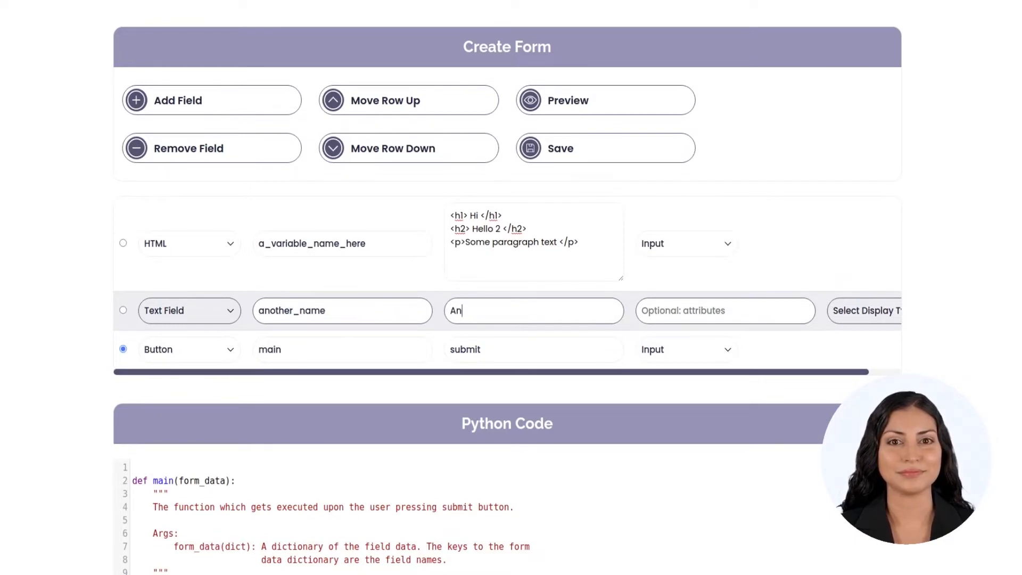
pyautogui.write(' interesting description')
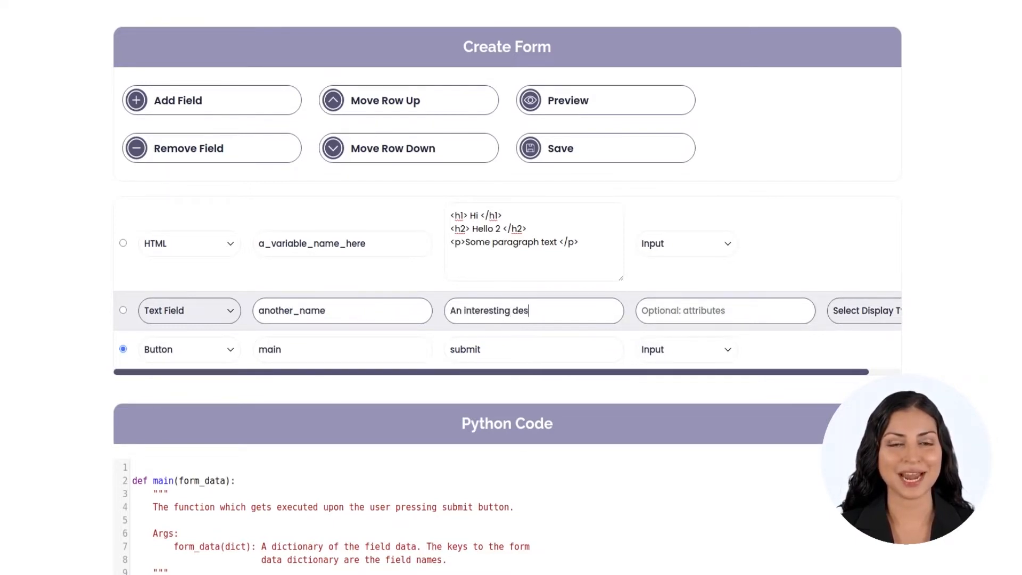
pyautogui.click(876, 320)
pyautogui.click(861, 344)
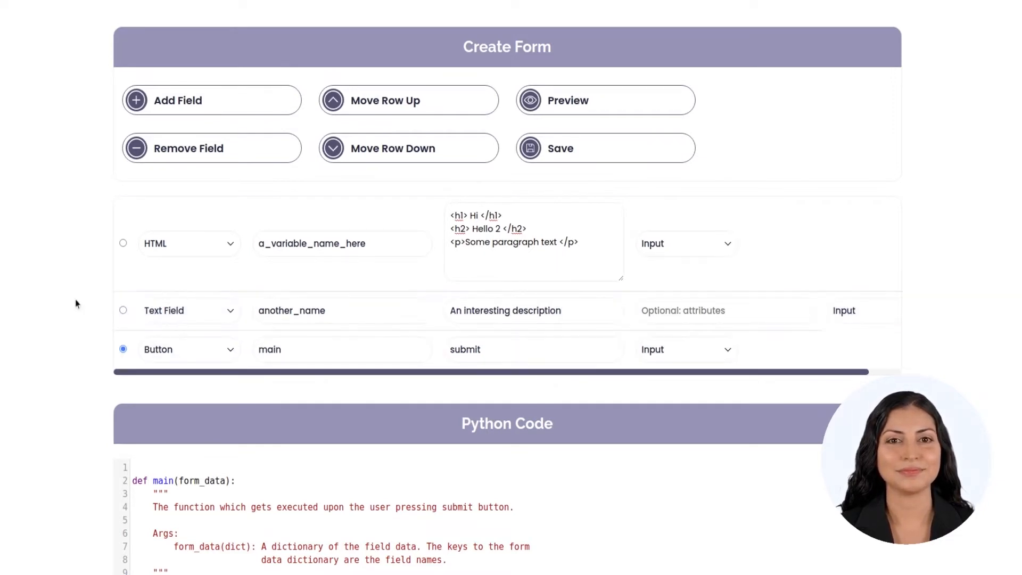
# Move the another_name text field row above the HTML row and back below it
pyautogui.scroll(-1, 76, 301)
pyautogui.scroll(1, 85, 299)
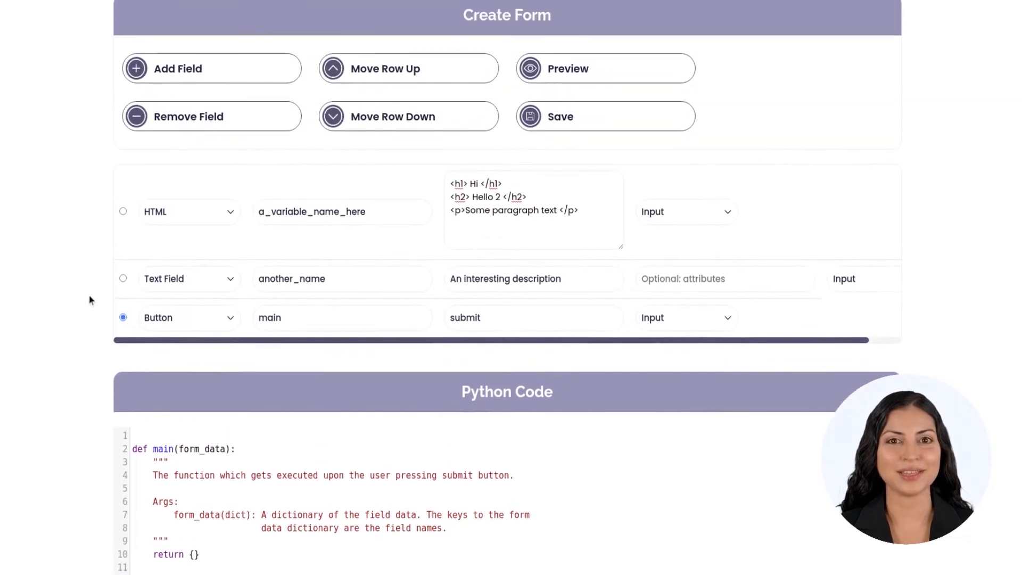
pyautogui.click(123, 279)
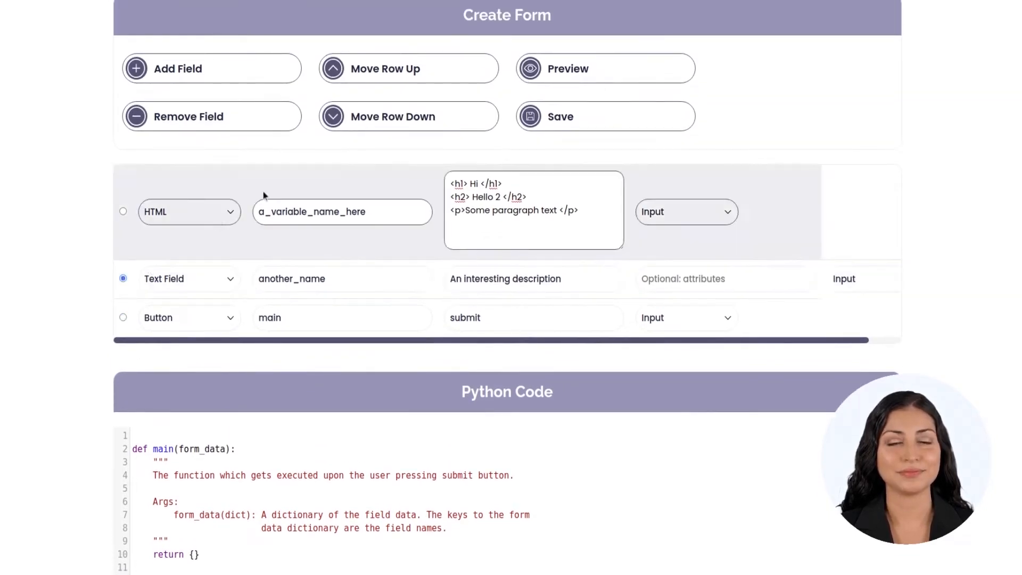
pyautogui.click(354, 70)
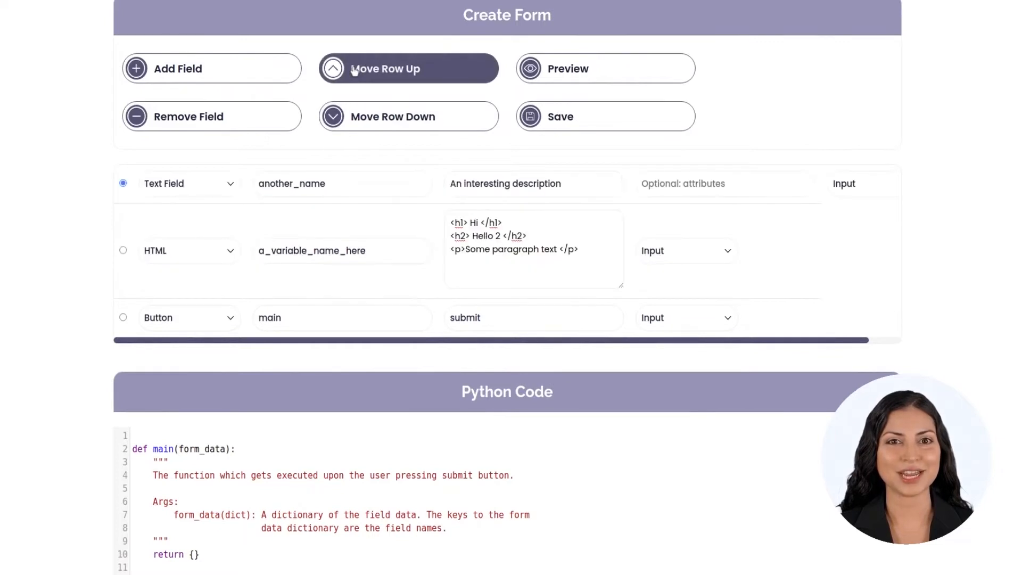
pyautogui.click(417, 124)
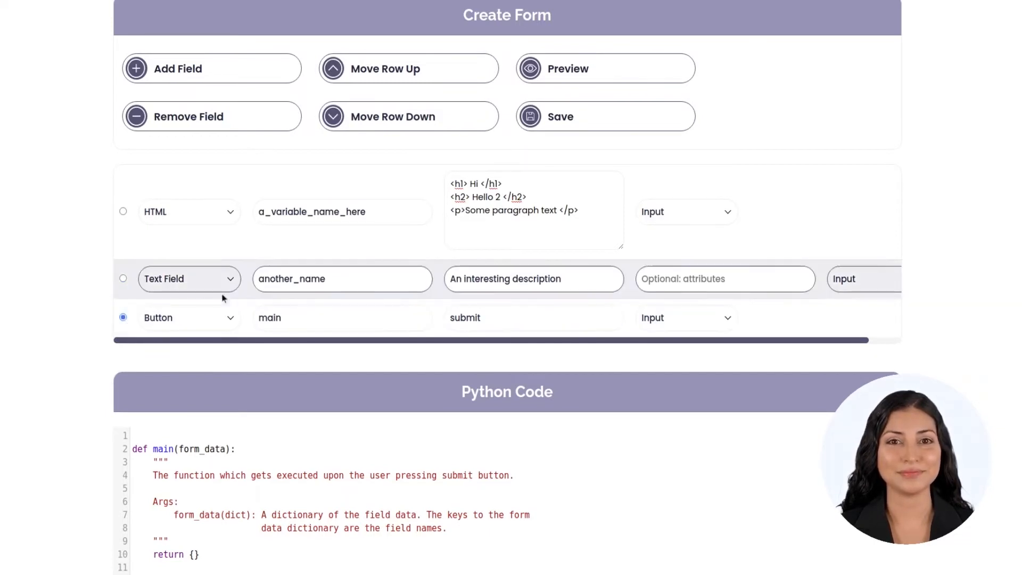
# Remove the main submit button row and check the headings and text field description in the form preview
pyautogui.click(193, 123)
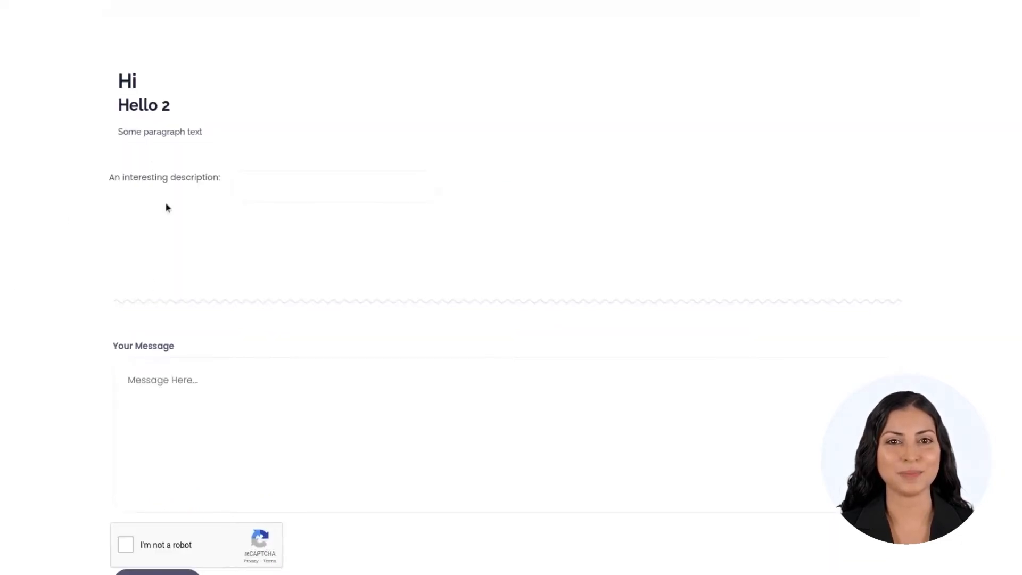
pyautogui.moveTo(119, 79); pyautogui.dragTo(201, 109)
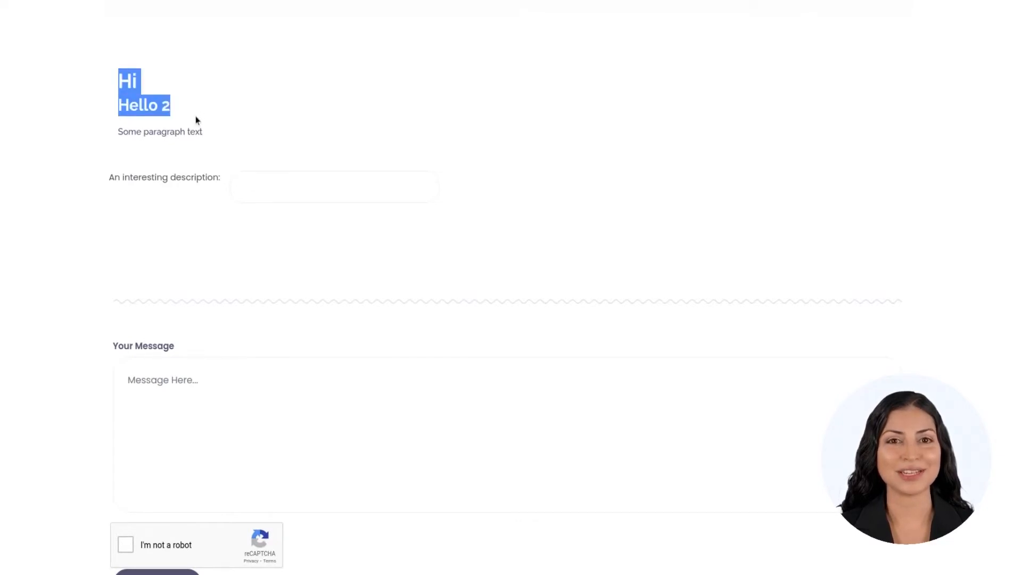
pyautogui.click(196, 122)
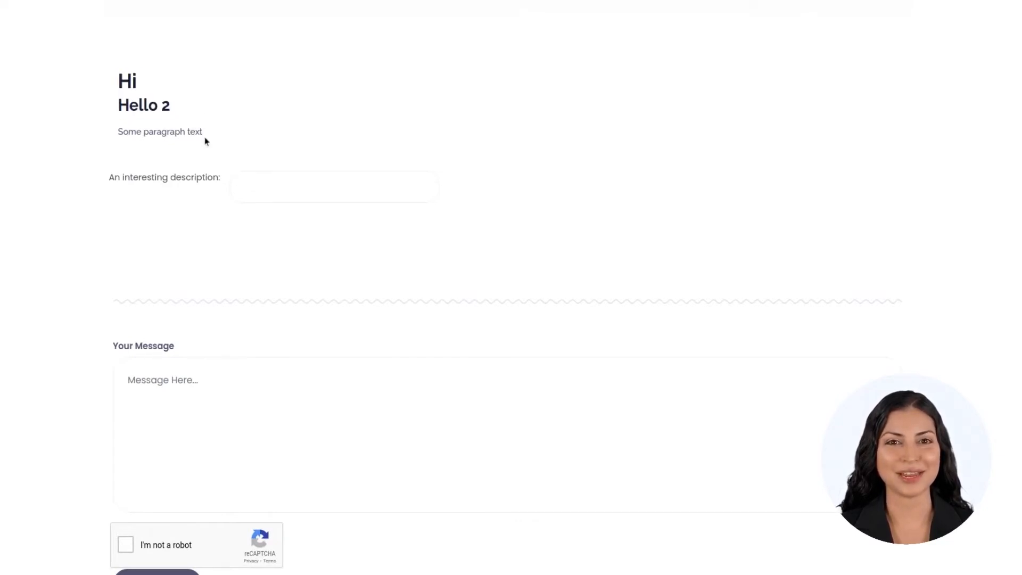
pyautogui.moveTo(109, 177); pyautogui.dragTo(224, 183)
pyautogui.click(231, 226)
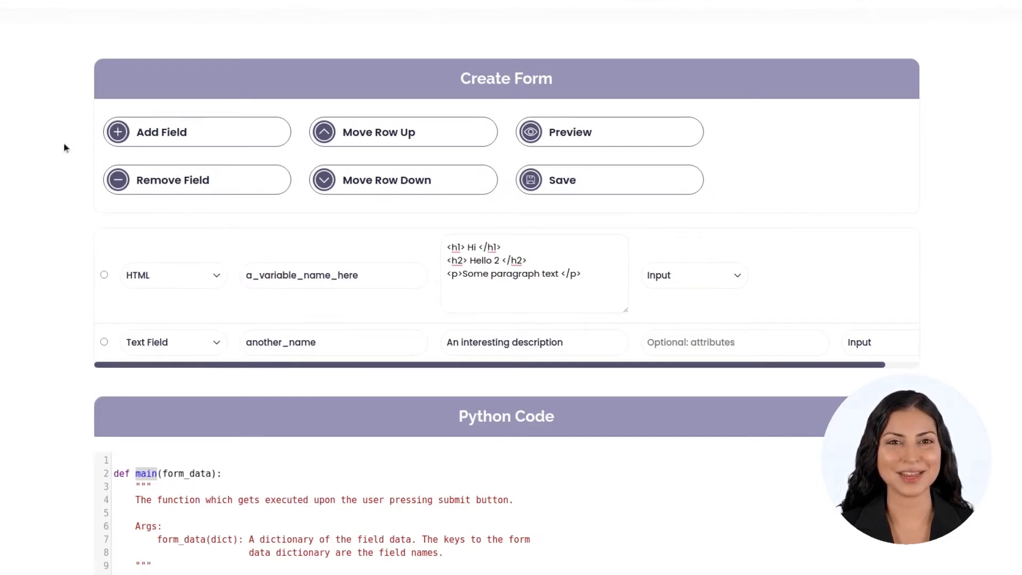
# Add a Basic choicefield below the text field and name its variable a_choice_or_whatever
pyautogui.click(158, 133)
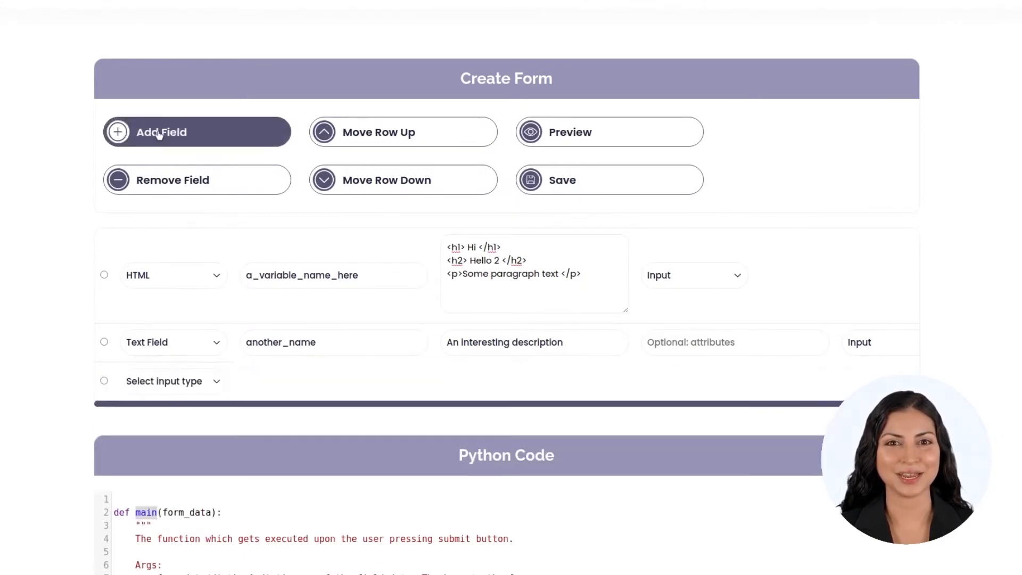
pyautogui.click(183, 382)
pyautogui.click(211, 265)
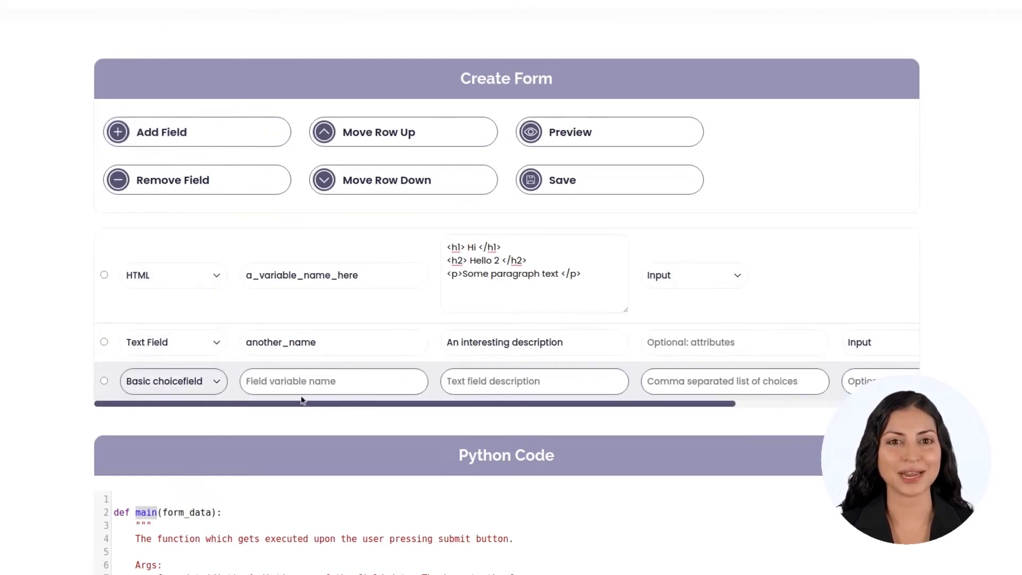
pyautogui.click(308, 381)
pyautogui.write('a')
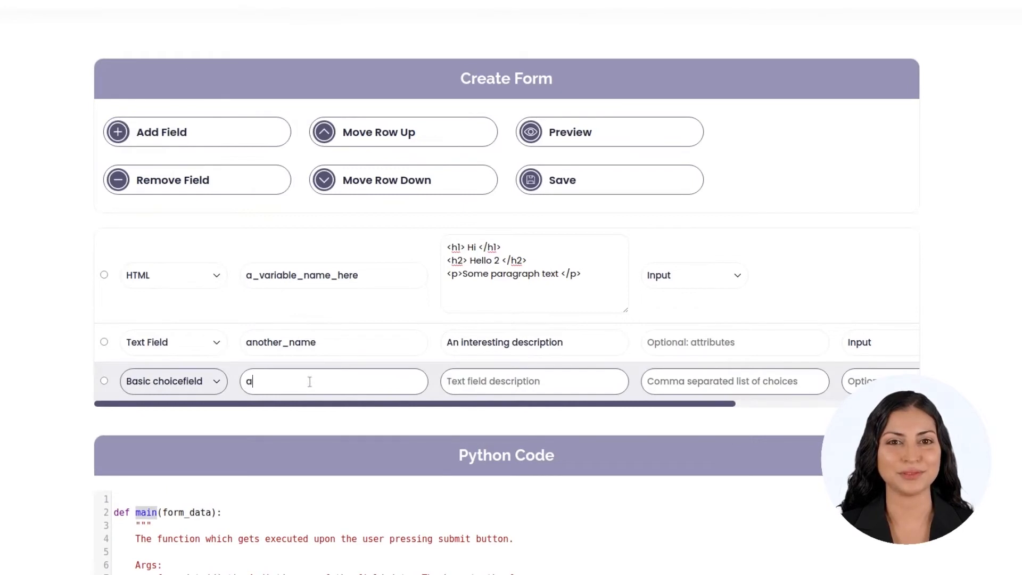
pyautogui.write('_choice_or_w')
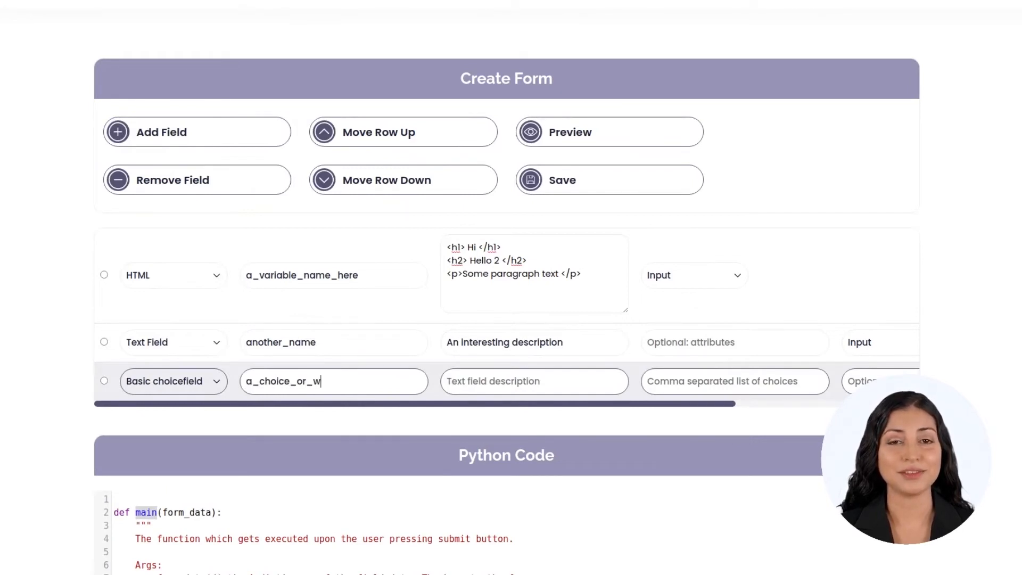
pyautogui.write('hatever')
# Describe the choice field as "Choices here" and list its choices as cat,dog,mouse
pyautogui.click(508, 376)
pyautogui.write('Cho')
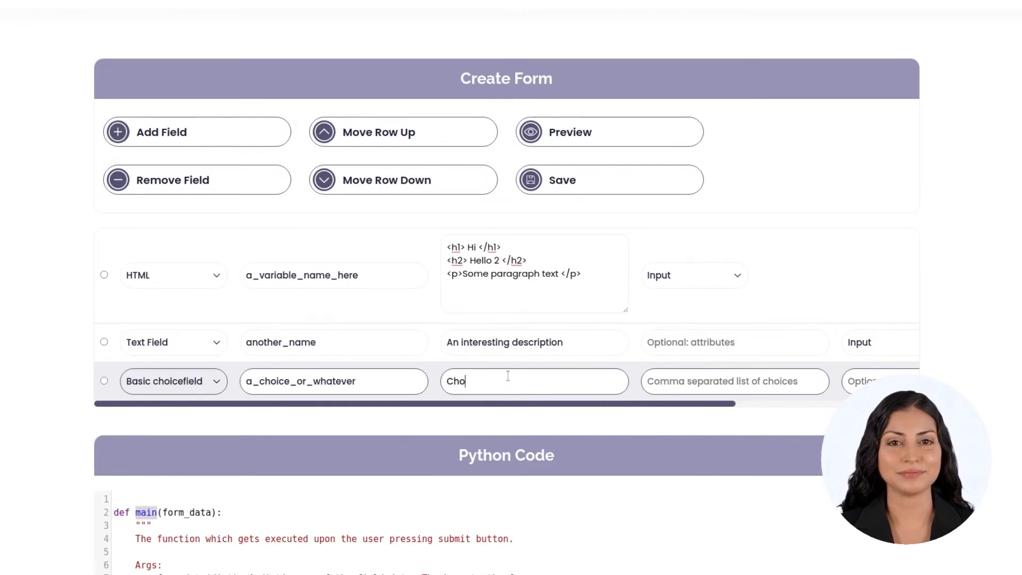
pyautogui.write('ices here')
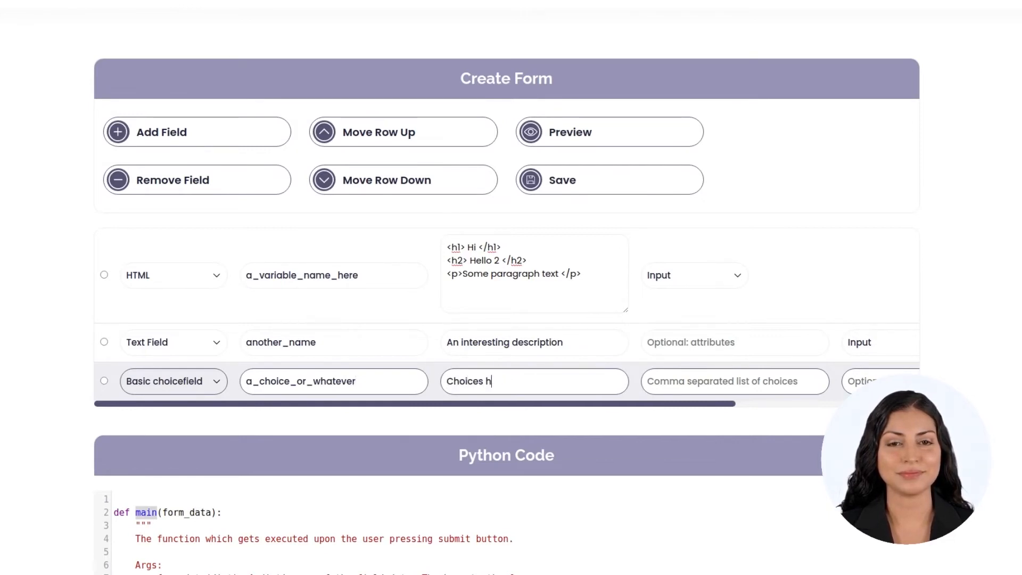
pyautogui.click(701, 382)
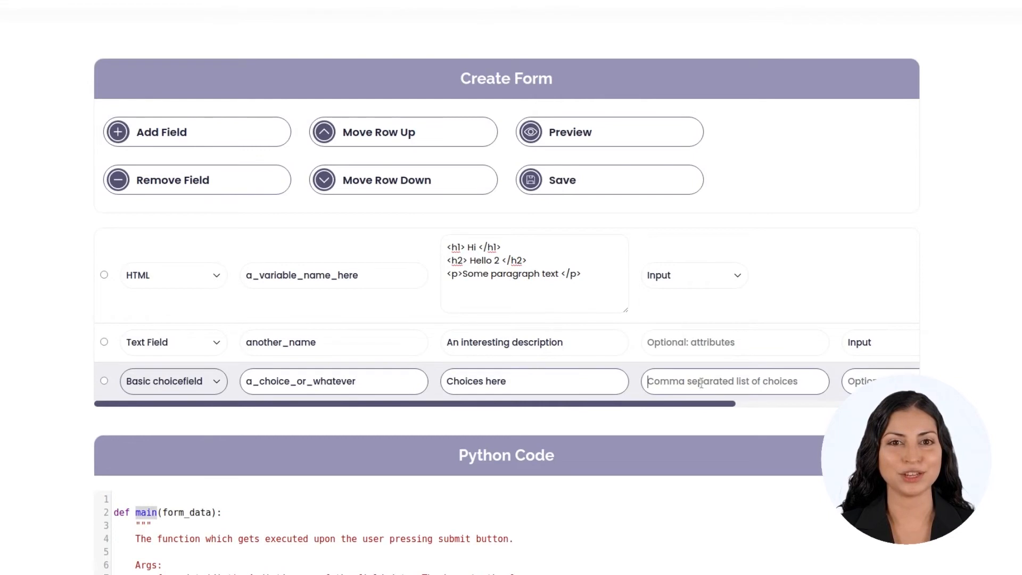
pyautogui.write('cat,dog,mouse')
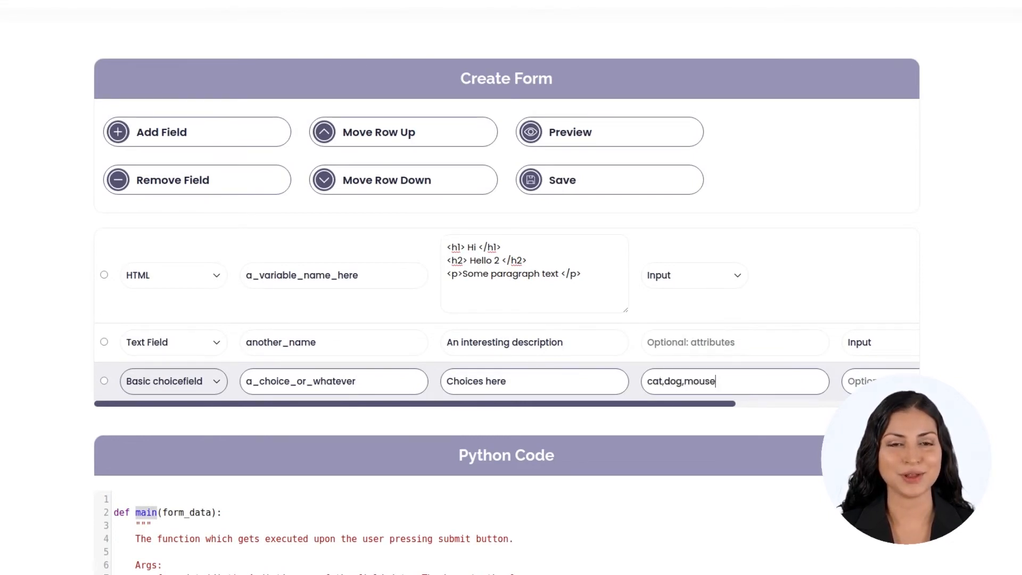
pyautogui.moveTo(716, 405); pyautogui.dragTo(903, 404)
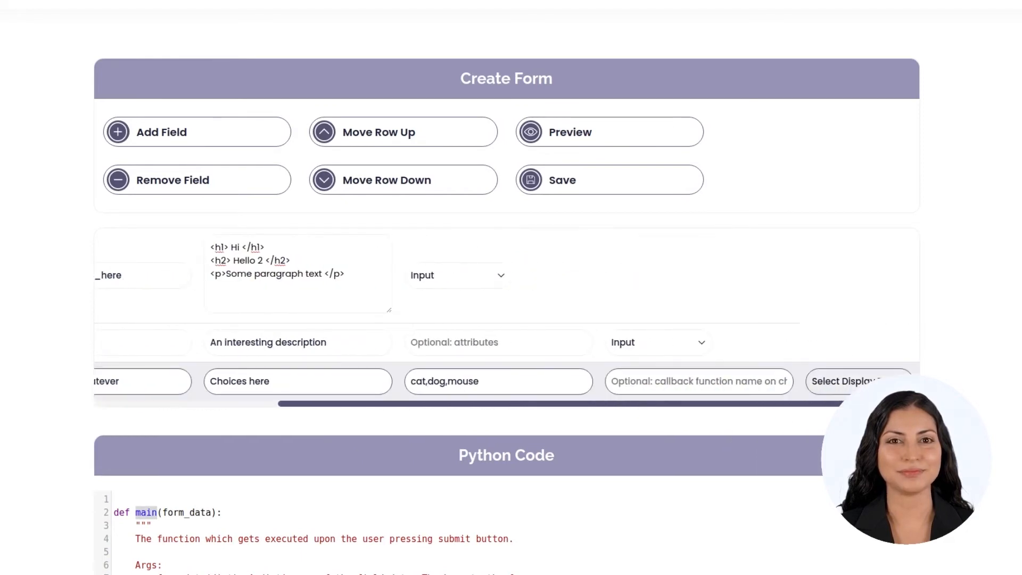
pyautogui.moveTo(800, 406); pyautogui.dragTo(426, 410)
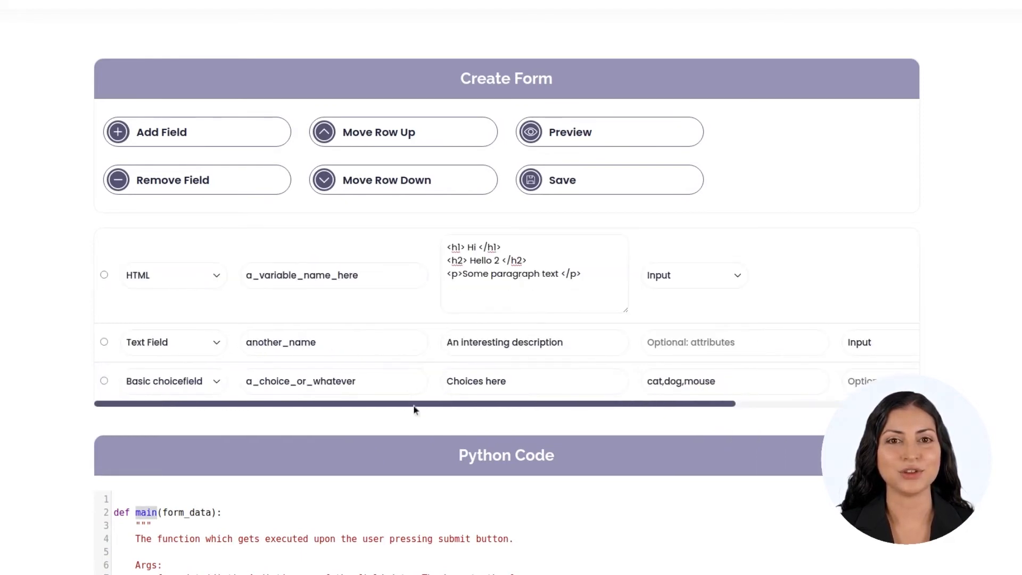
# Add a Button field below the choice field and name its variable main
pyautogui.scroll(3, 293, 388)
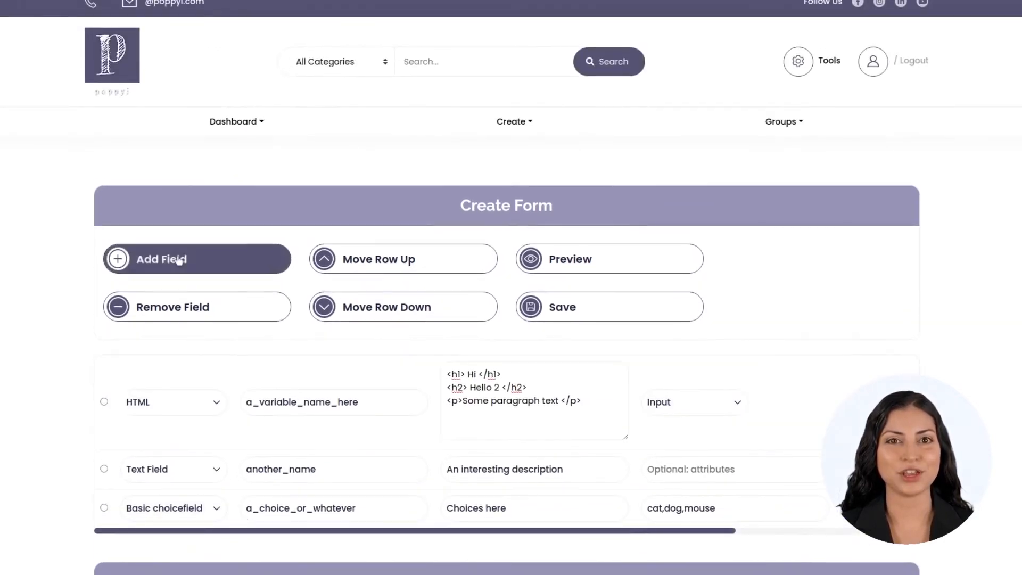
pyautogui.click(178, 259)
pyautogui.scroll(-3, 267, 417)
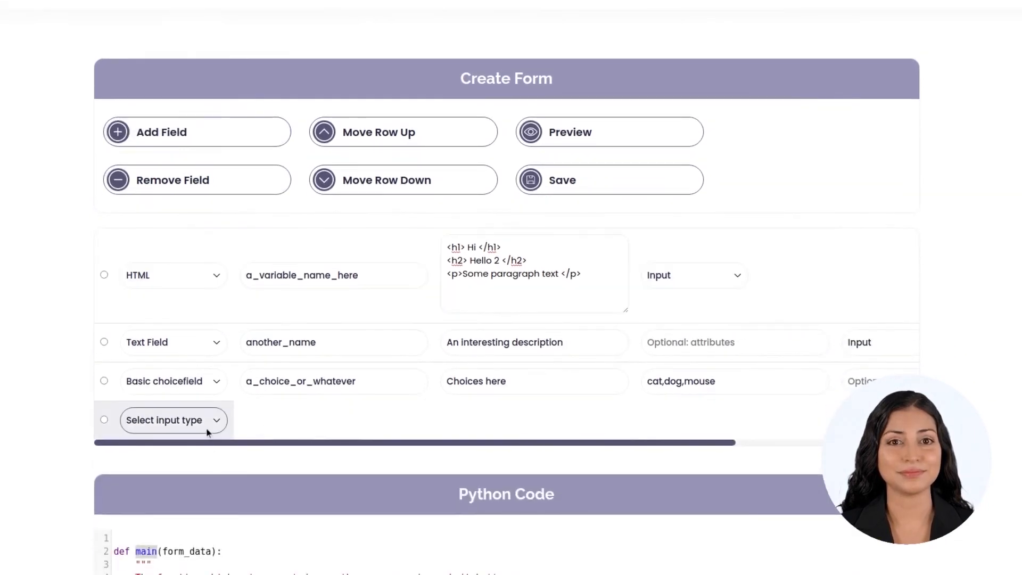
pyautogui.click(208, 428)
pyautogui.click(191, 374)
pyautogui.click(311, 421)
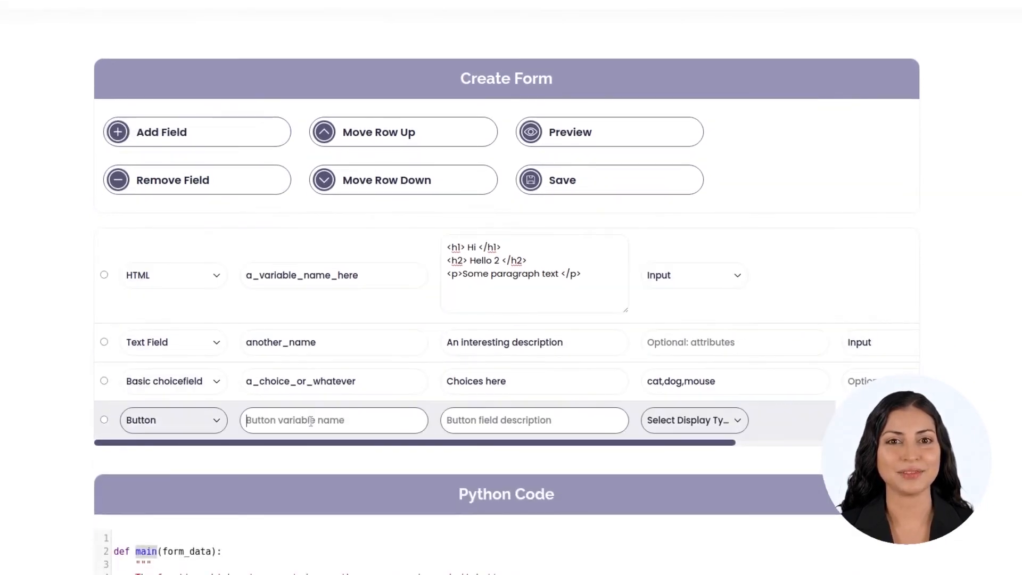
pyautogui.write('main')
# Describe the main button as "CLick me!" and set its display type to Input
pyautogui.scroll(-1, 341, 422)
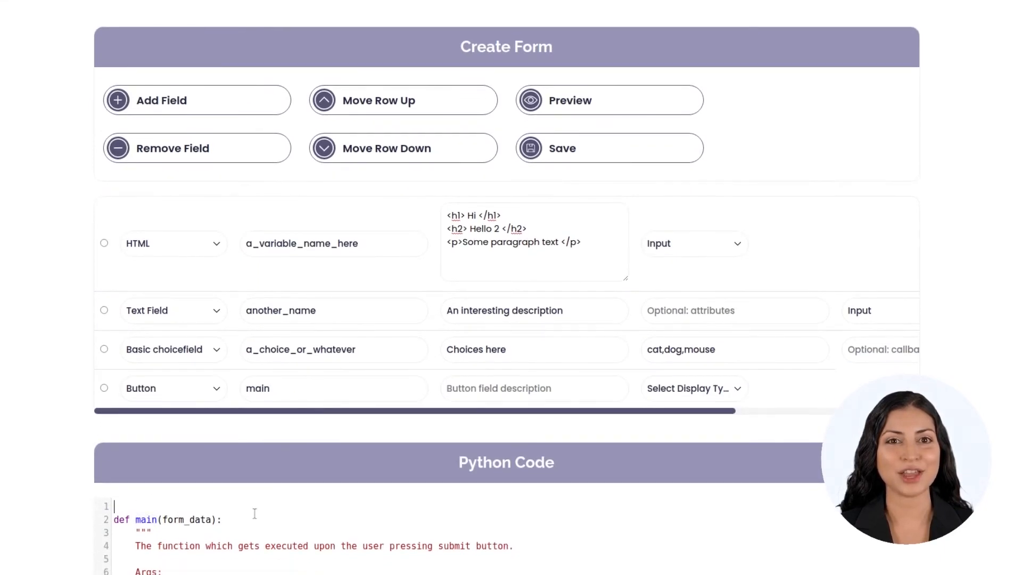
pyautogui.write('CLick me!')
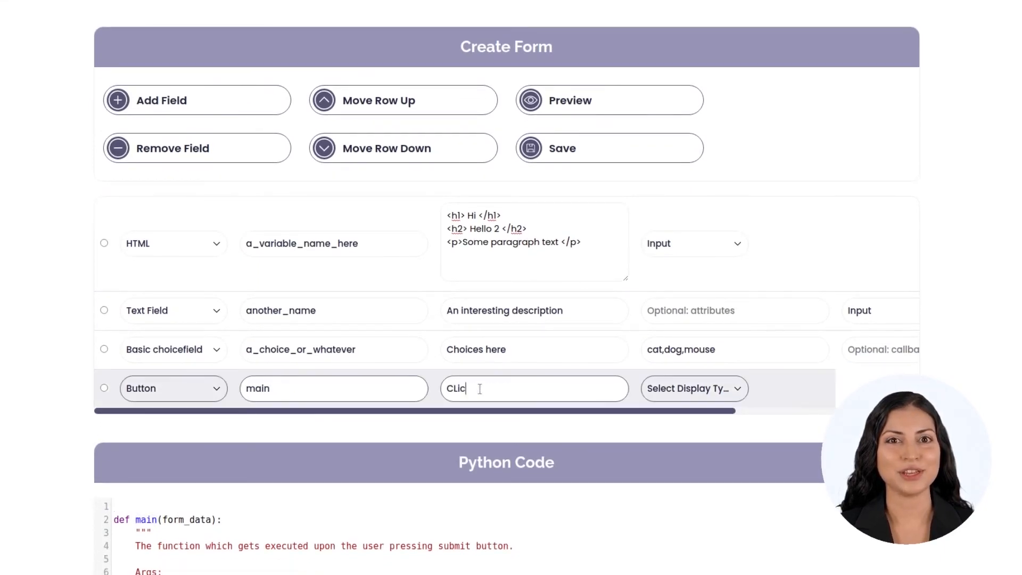
pyautogui.click(692, 392)
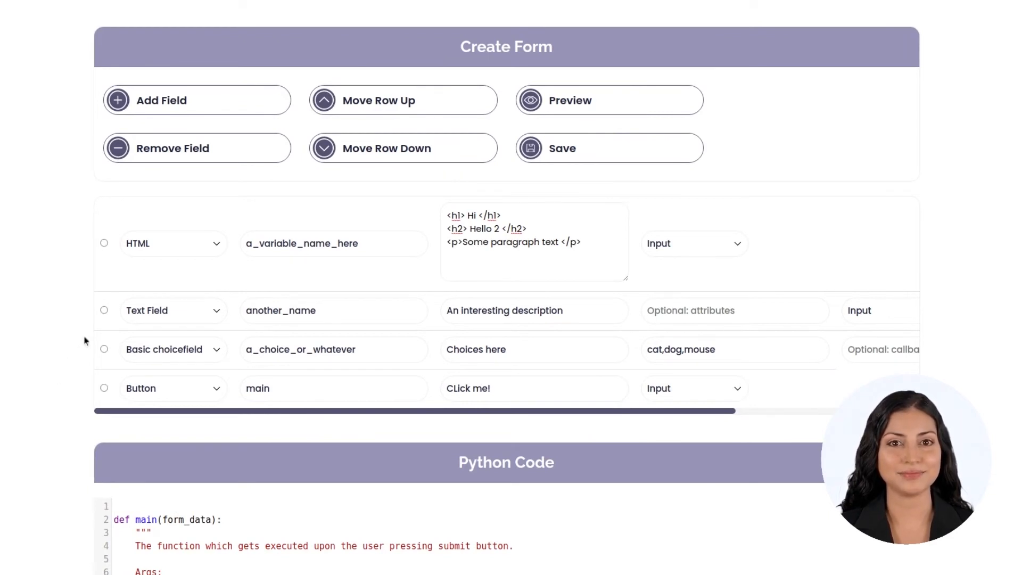
# Insert a Container block row directly above the another_name text field
pyautogui.click(104, 311)
pyautogui.click(144, 101)
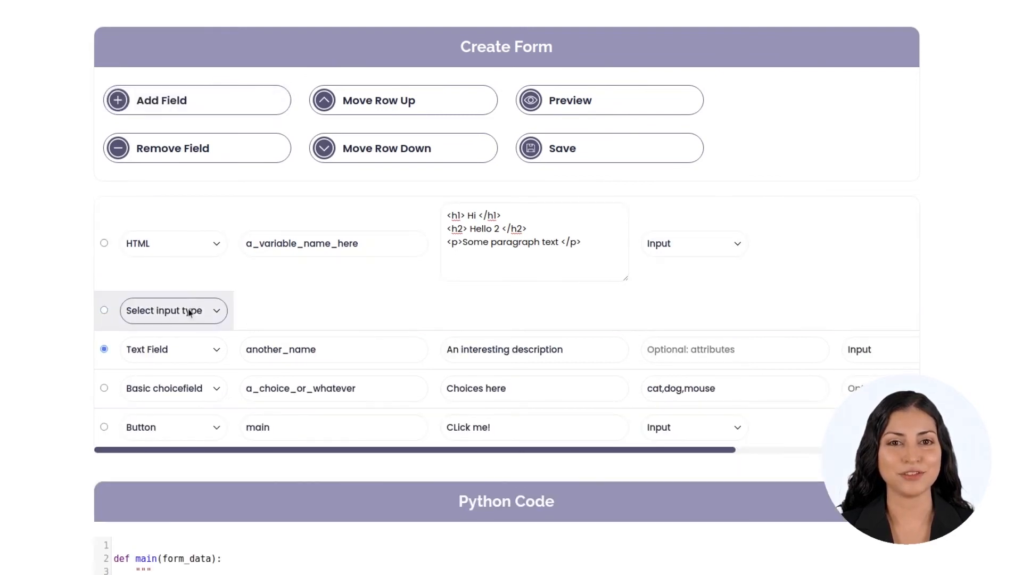
pyautogui.click(189, 311)
pyautogui.click(208, 489)
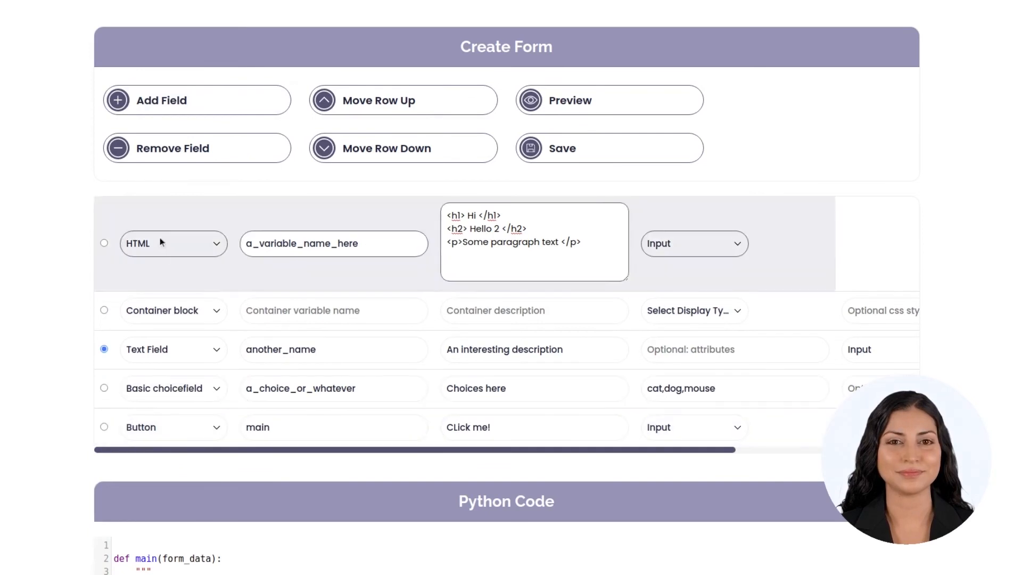
# Add a Container end block row and move it below the main button as the form's last row
pyautogui.click(177, 108)
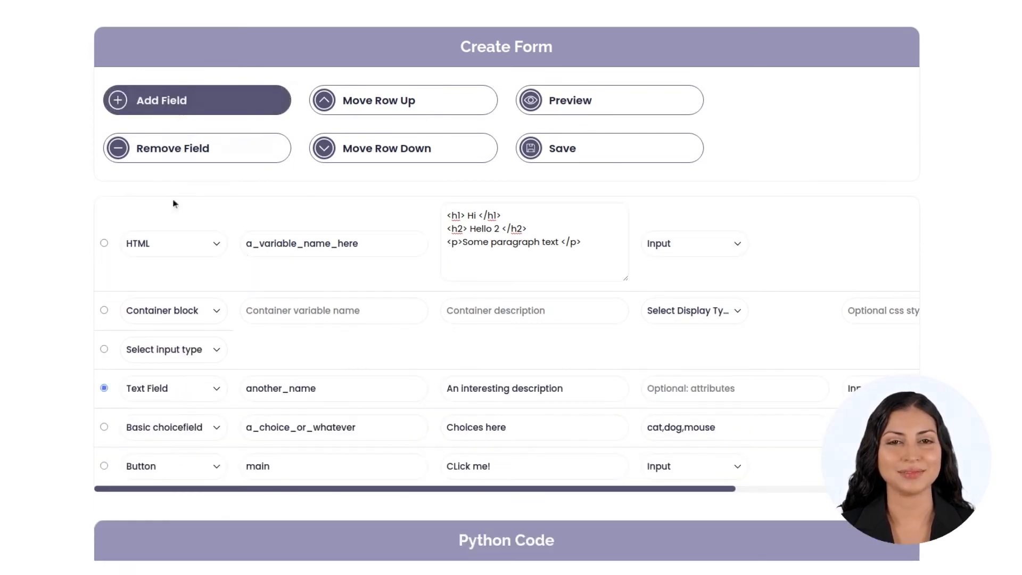
pyautogui.click(178, 352)
pyautogui.click(208, 540)
pyautogui.click(104, 349)
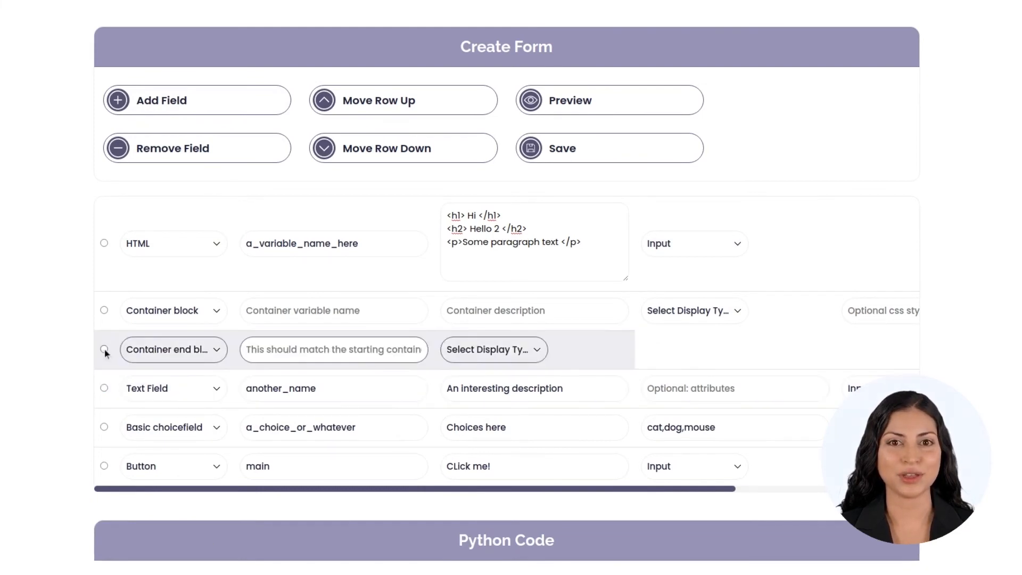
pyautogui.click(362, 154)
pyautogui.click(361, 154)
pyautogui.click(361, 153)
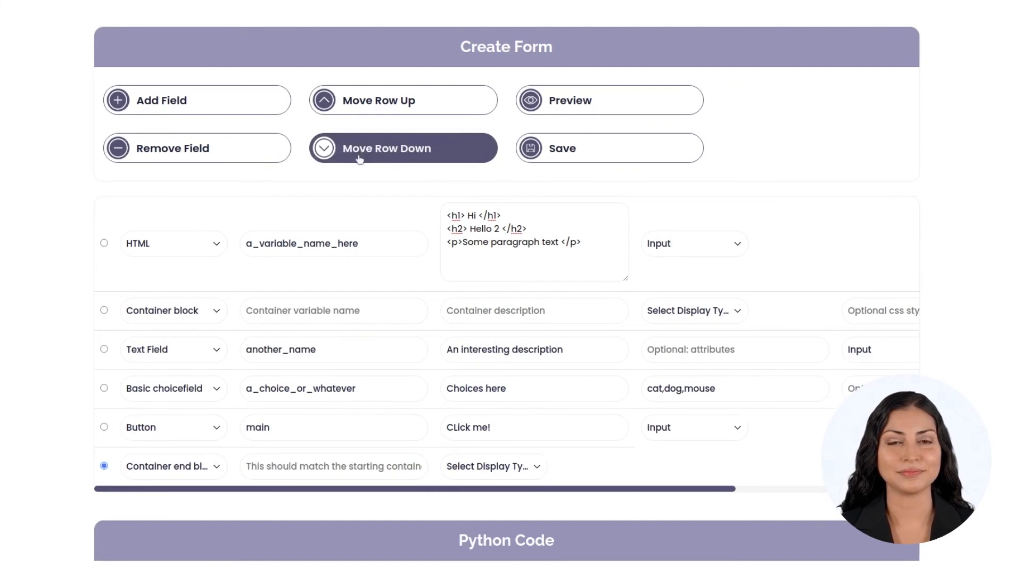
# Name the Container block container_name and copy that name into the matching Container end block
pyautogui.write('container_name')
pyautogui.doubleClick(303, 311)
pyautogui.hotkey('ctrl', 'c')
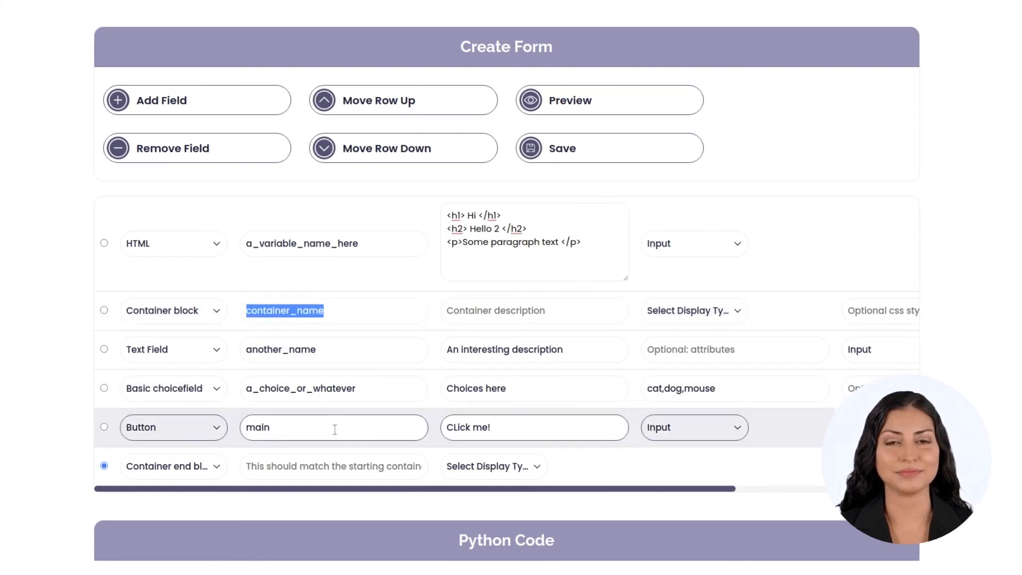
pyautogui.click(323, 459)
pyautogui.hotkey('ctrl', 'v')
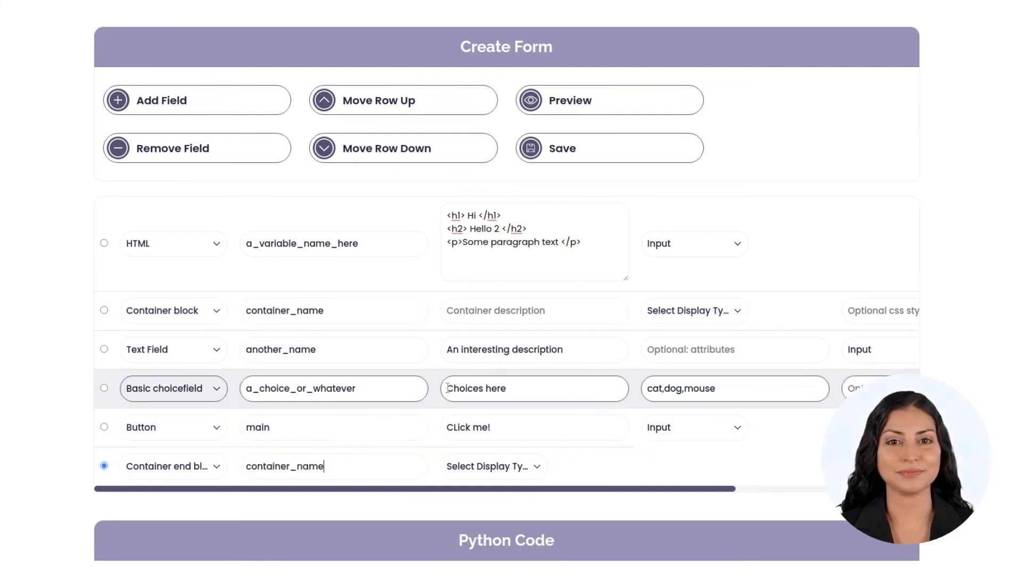
# Set the Container block's display type to Input and its description to "Hello Container!"
pyautogui.click(702, 315)
pyautogui.click(693, 343)
pyautogui.click(530, 315)
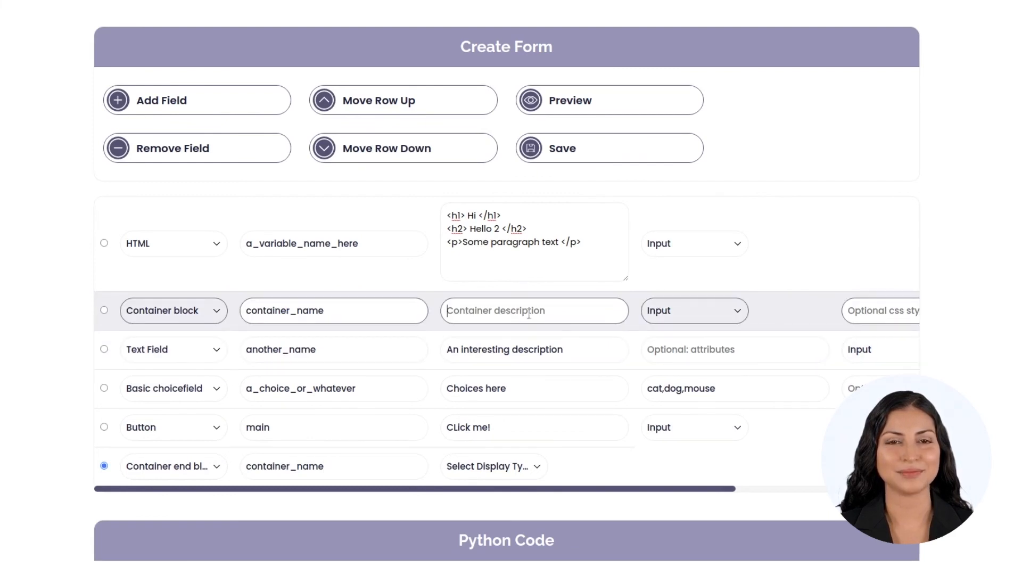
pyautogui.write('Hello ')
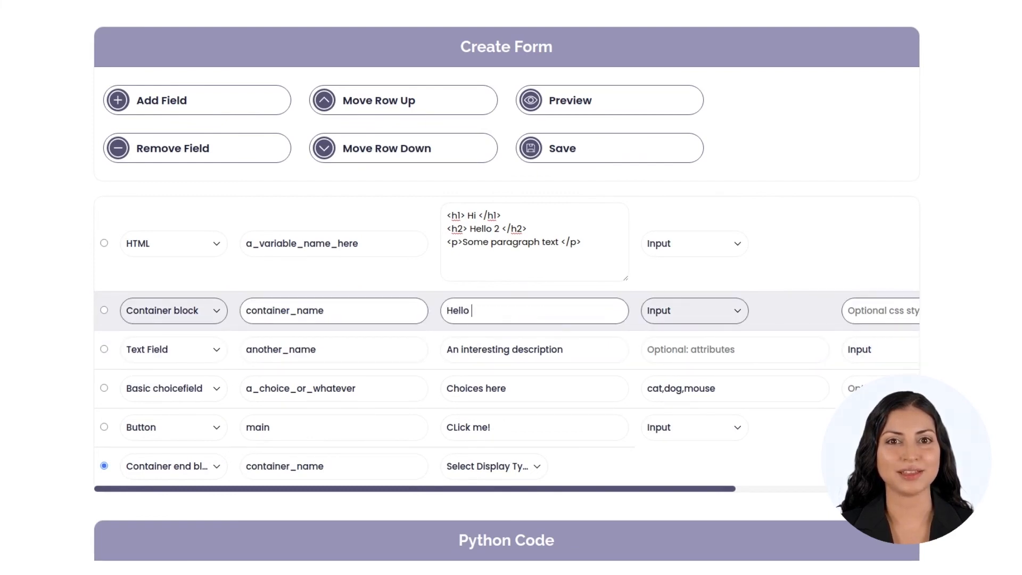
pyautogui.write('Container!')
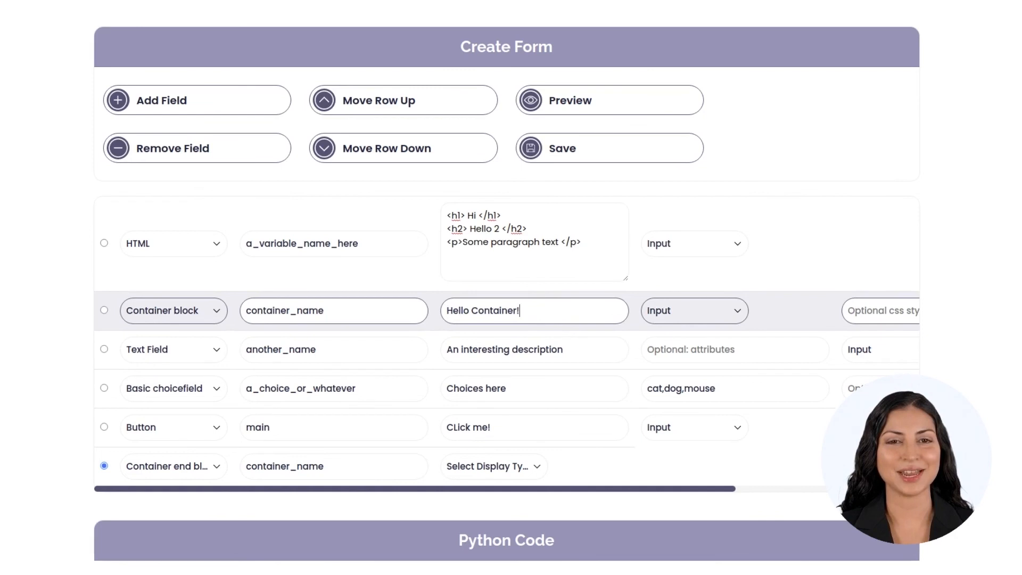